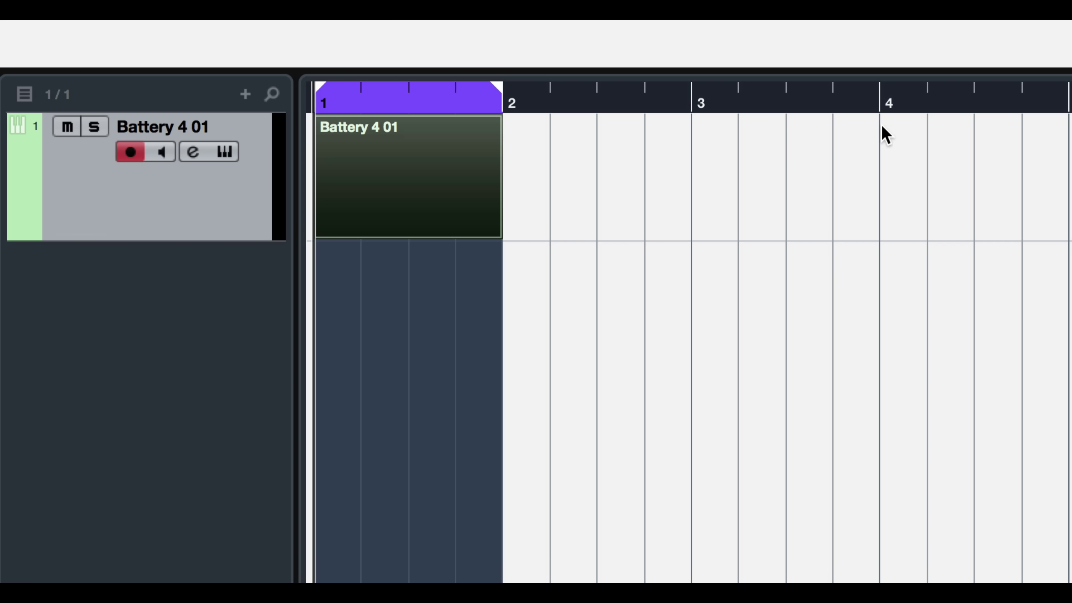
- Move the project cursor along the ruler to bar 4 and on to bar 8
{"action": "left_click", "coordinate": [882, 103]}
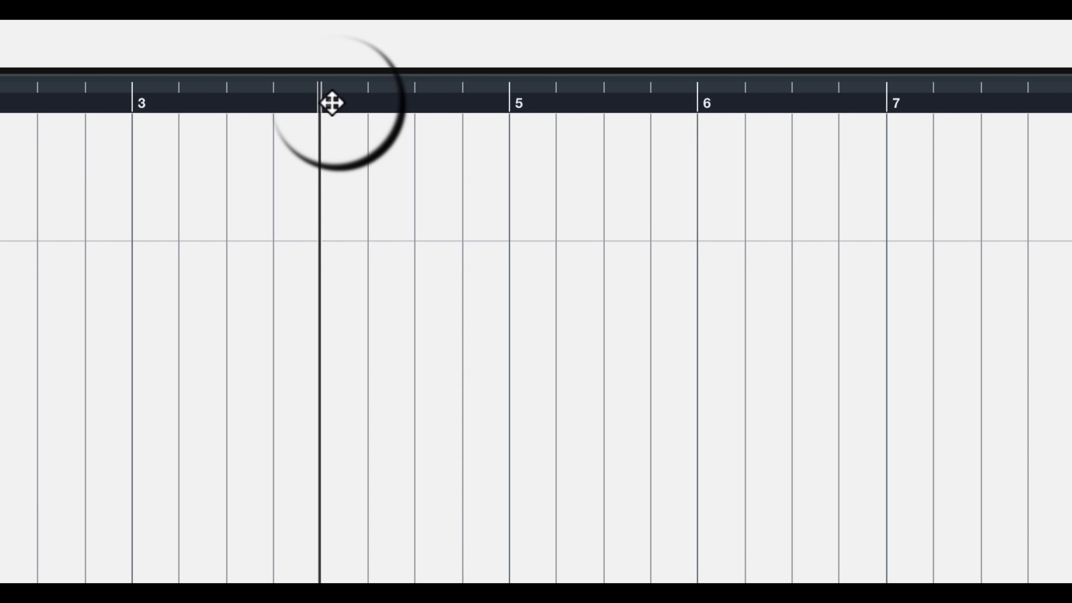
{"action": "left_click", "coordinate": [808, 148]}
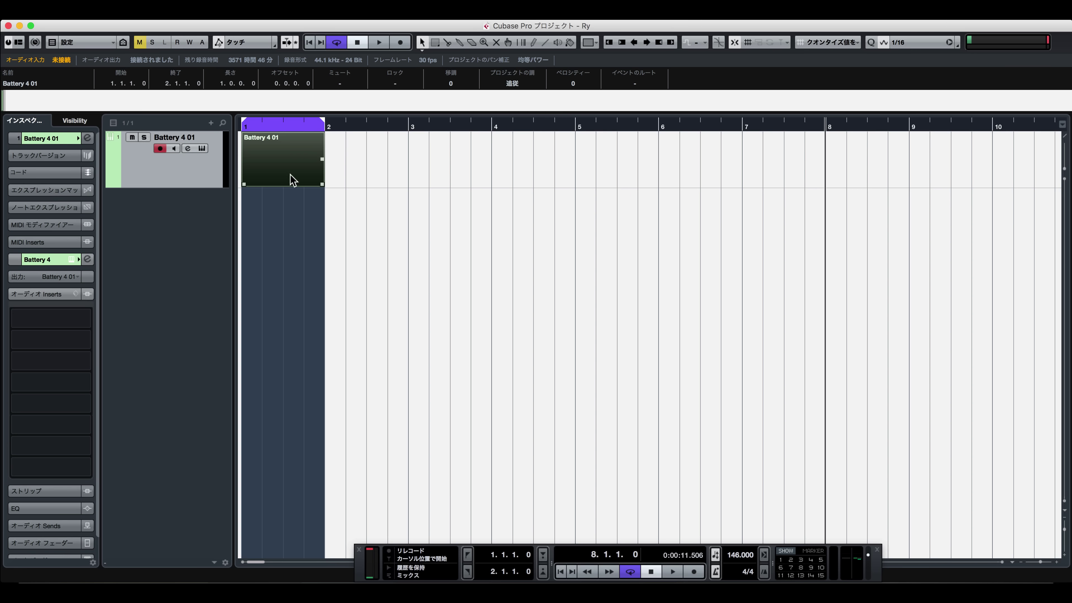
- Open the Battery 4 01 MIDI part in bar 1 in the Key Editor
{"action": "left_click", "coordinate": [289, 159]}
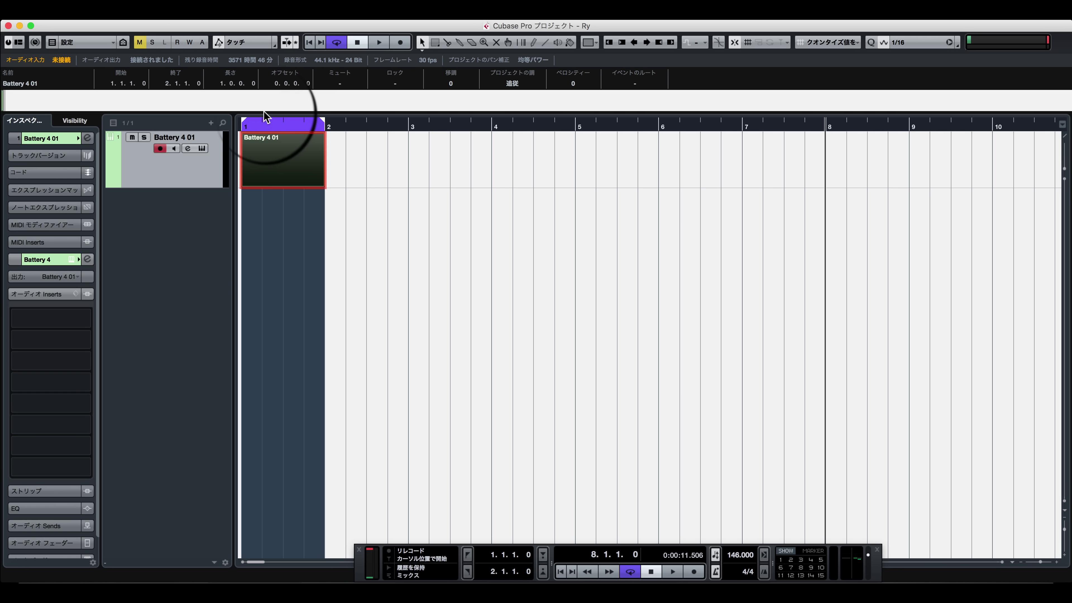
{"action": "double_click", "coordinate": [285, 146]}
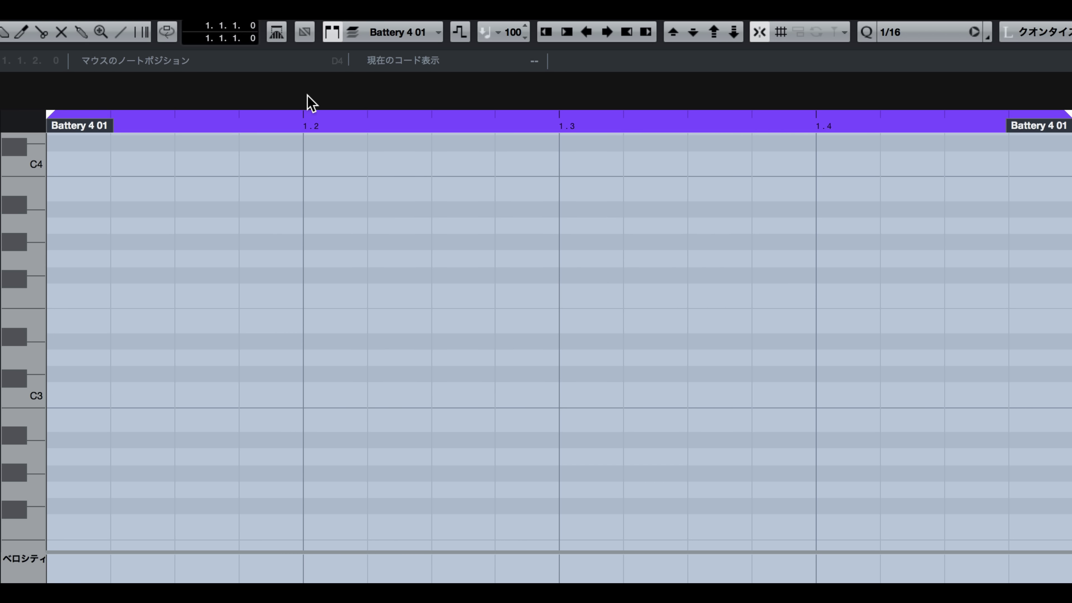
{"action": "left_click", "coordinate": [75, 129]}
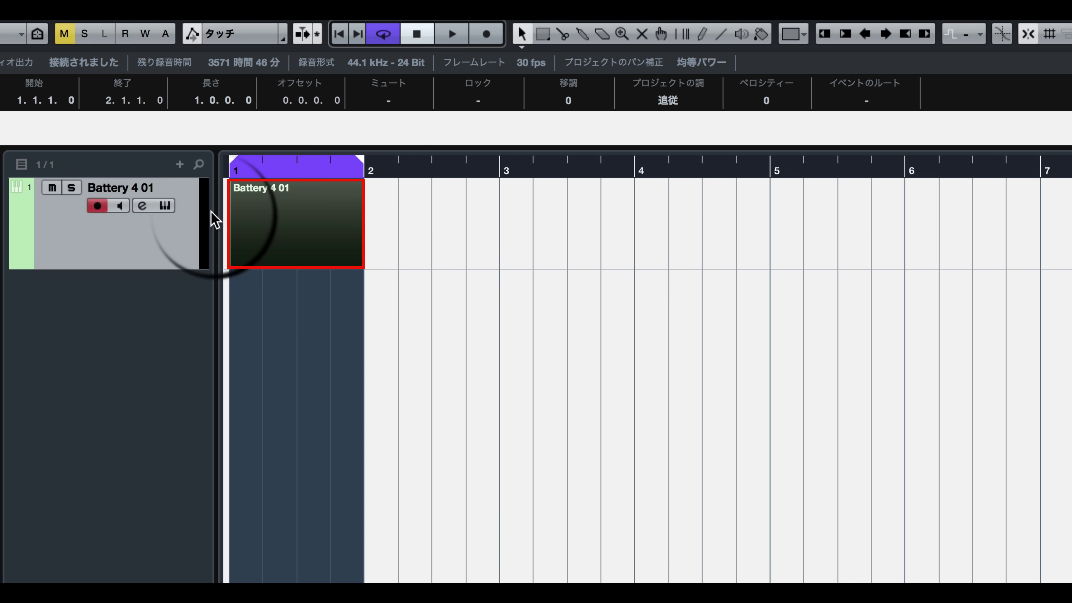
{"action": "left_click", "coordinate": [304, 237]}
{"action": "double_click", "coordinate": [304, 237]}
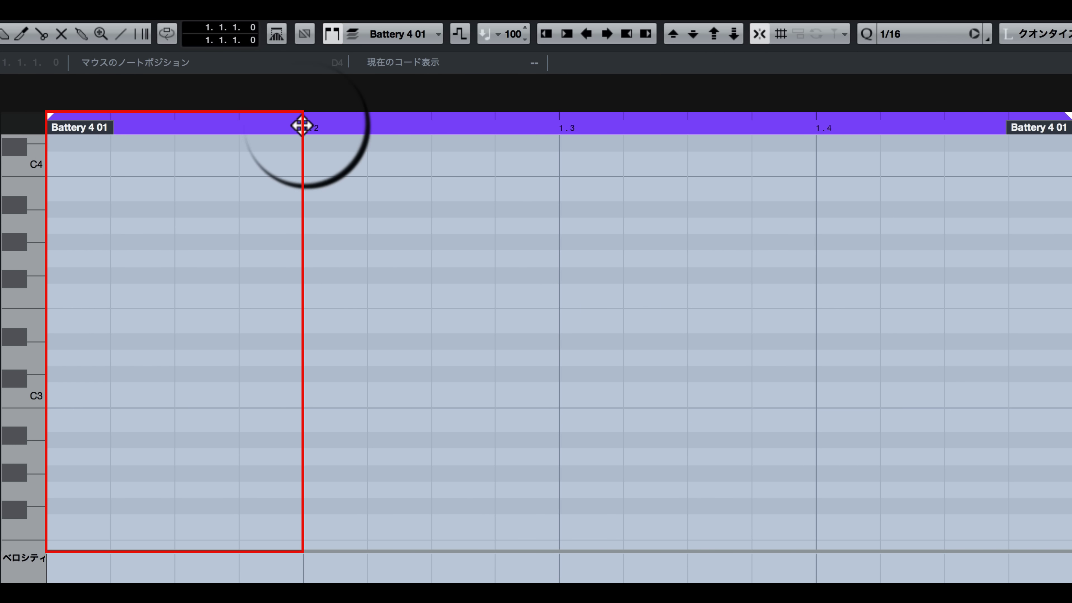
- Draw a 1/16-long C1 note on each of the four beats of bar 1
{"action": "scroll", "coordinate": [756, 201], "scroll_direction": "down", "scroll_amount": 5}
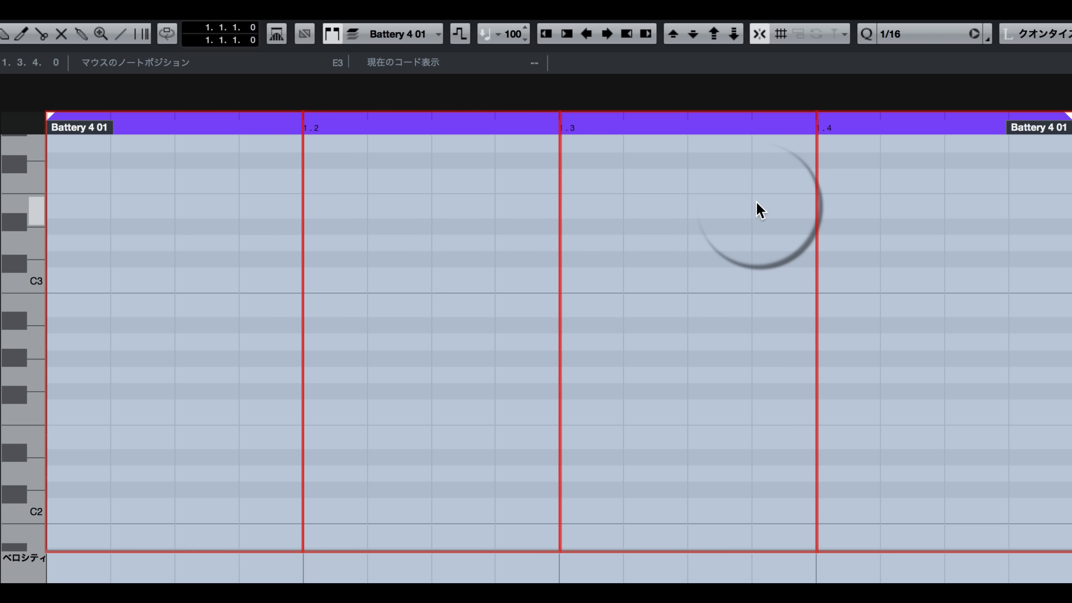
{"action": "scroll", "coordinate": [371, 443], "scroll_direction": "down", "scroll_amount": 5}
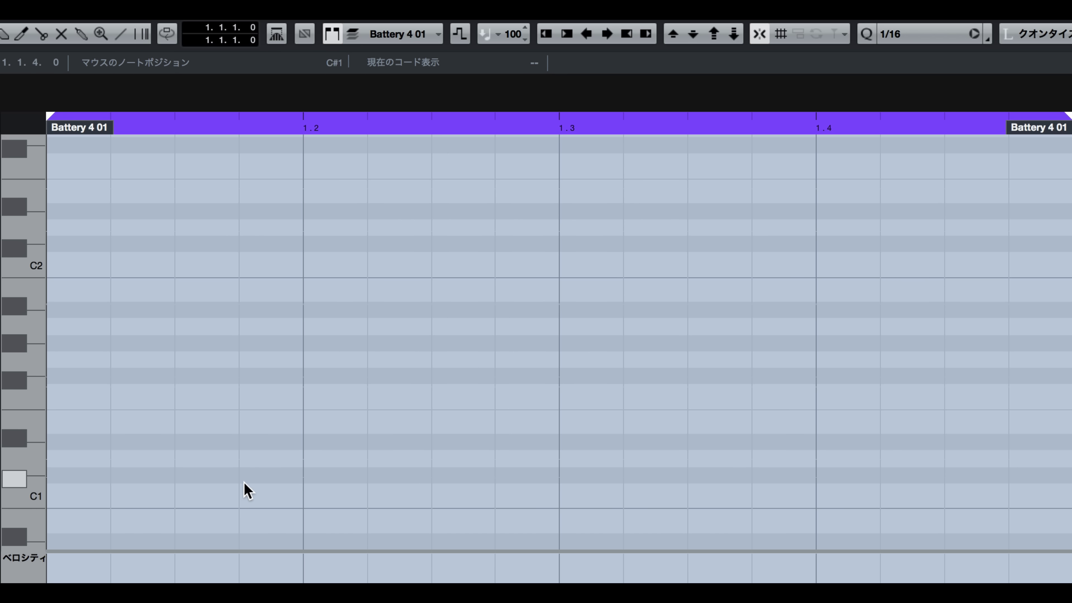
{"action": "left_click", "coordinate": [72, 492]}
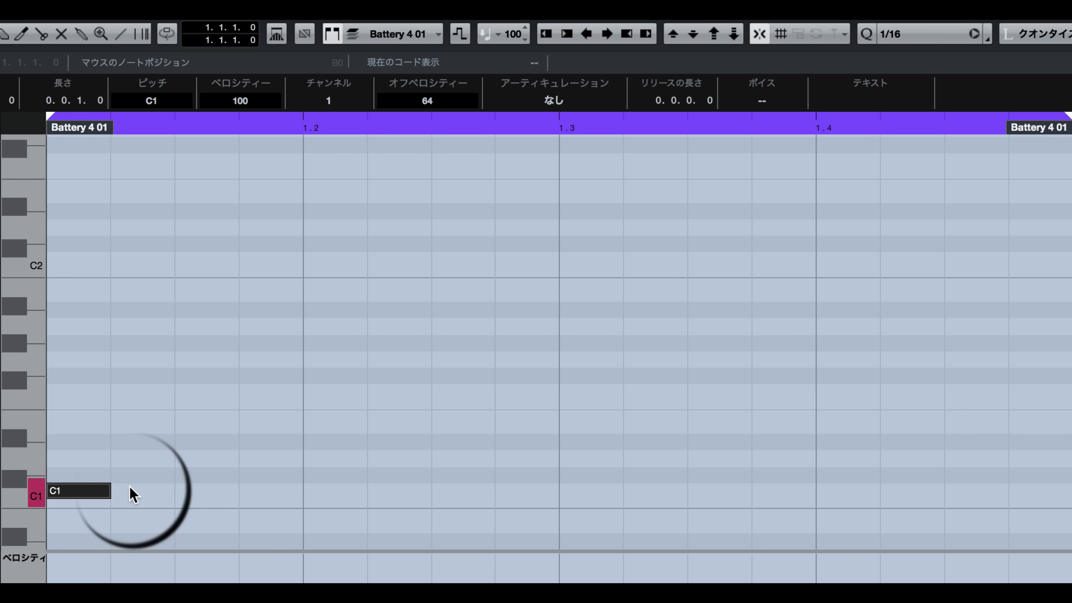
{"action": "left_click", "coordinate": [337, 492]}
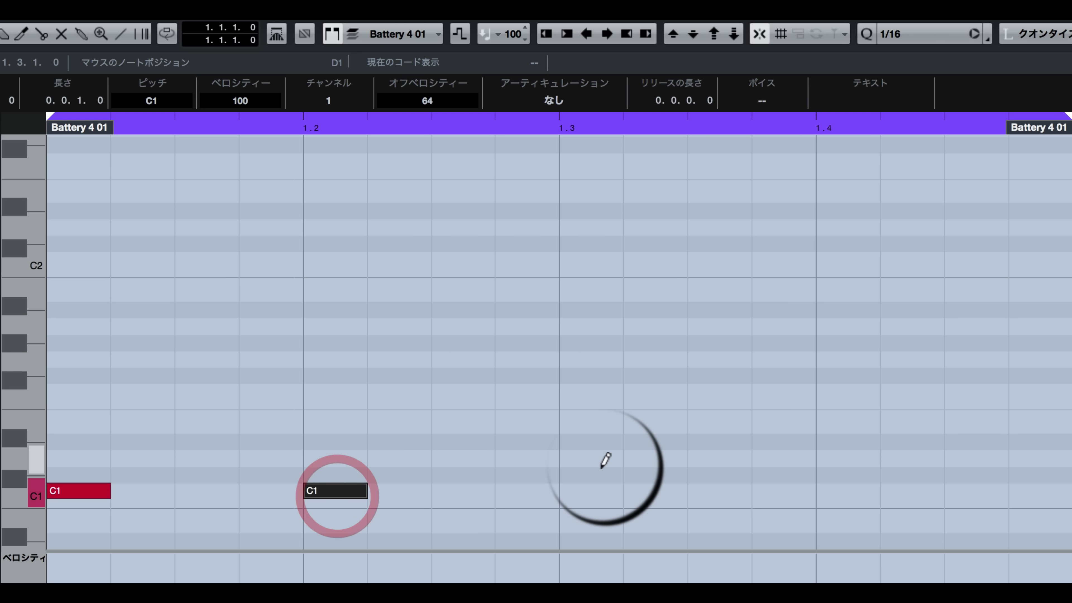
{"action": "left_click", "coordinate": [584, 492]}
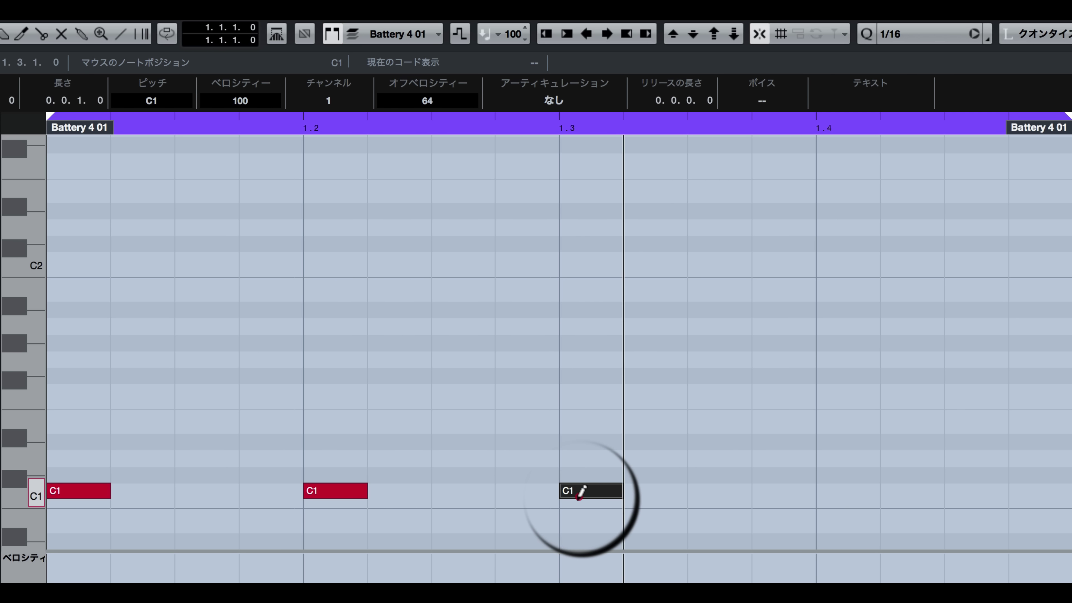
{"action": "left_click", "coordinate": [839, 492]}
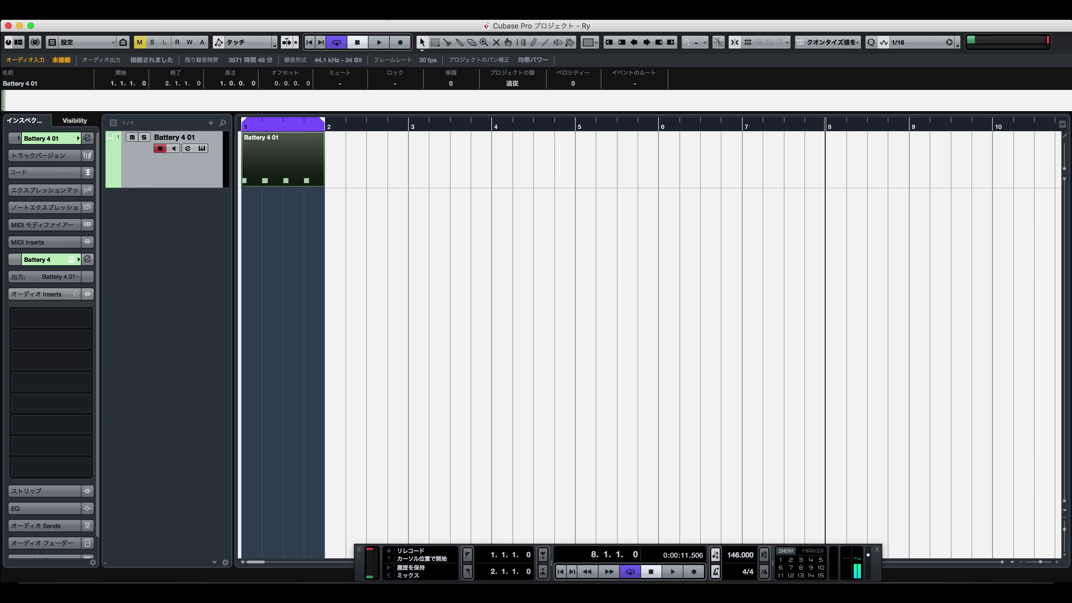
- Return the project cursor to the start and play back the one-bar loop twice, stopping after each listen
{"action": "left_click", "coordinate": [312, 44]}
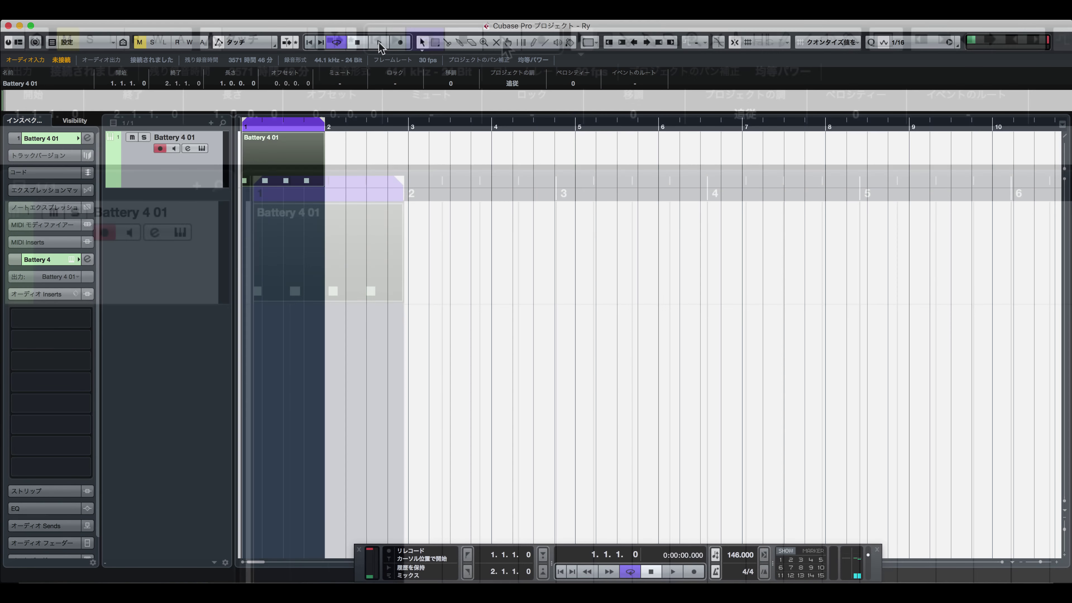
{"action": "left_click", "coordinate": [379, 42]}
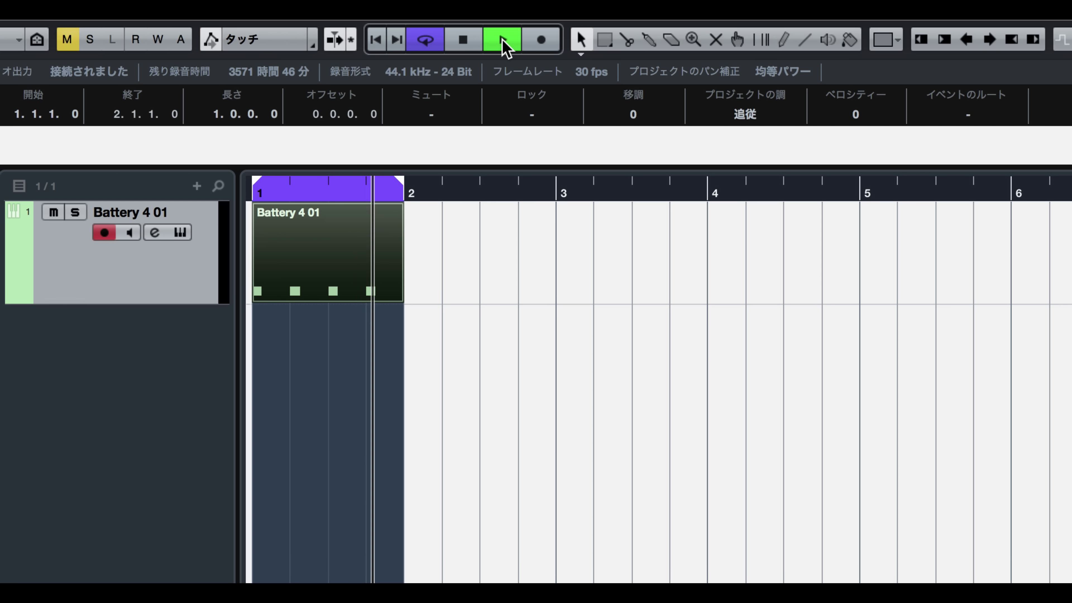
{"action": "key", "text": "space"}
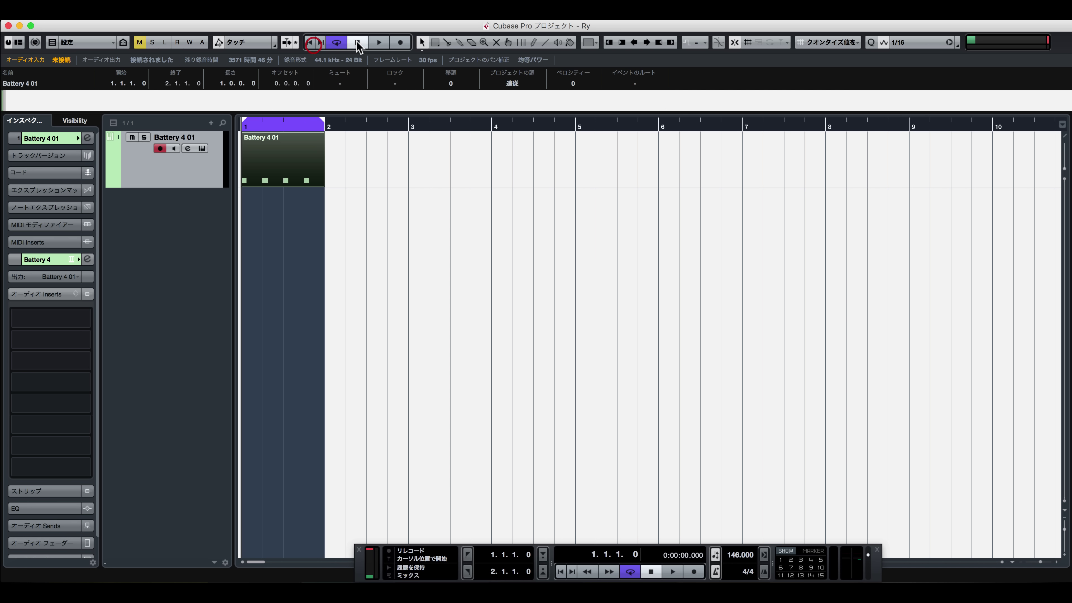
{"action": "left_click", "coordinate": [379, 42]}
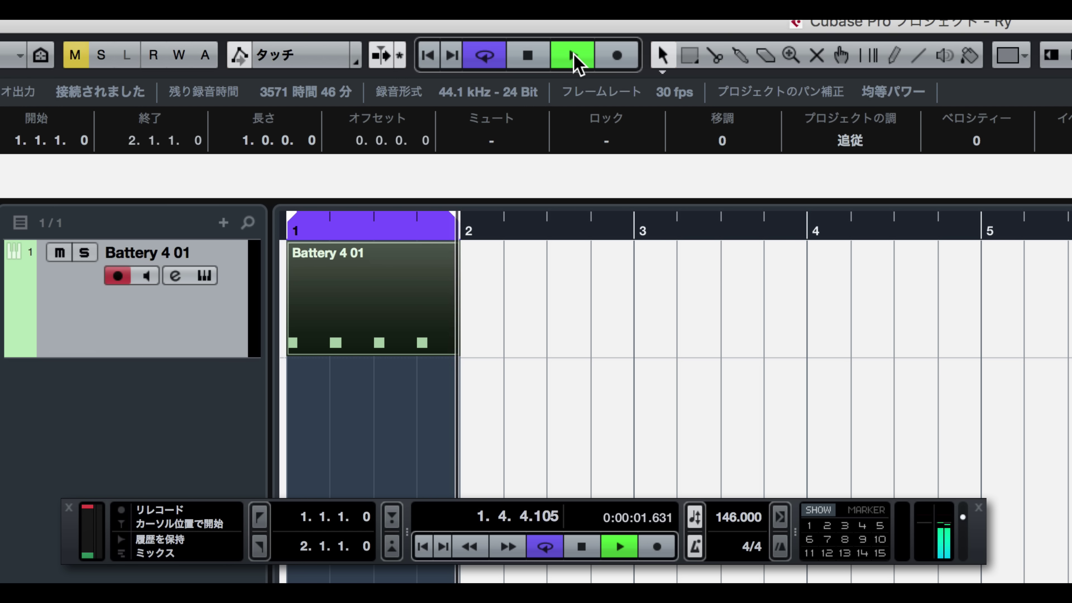
{"action": "key", "text": "space"}
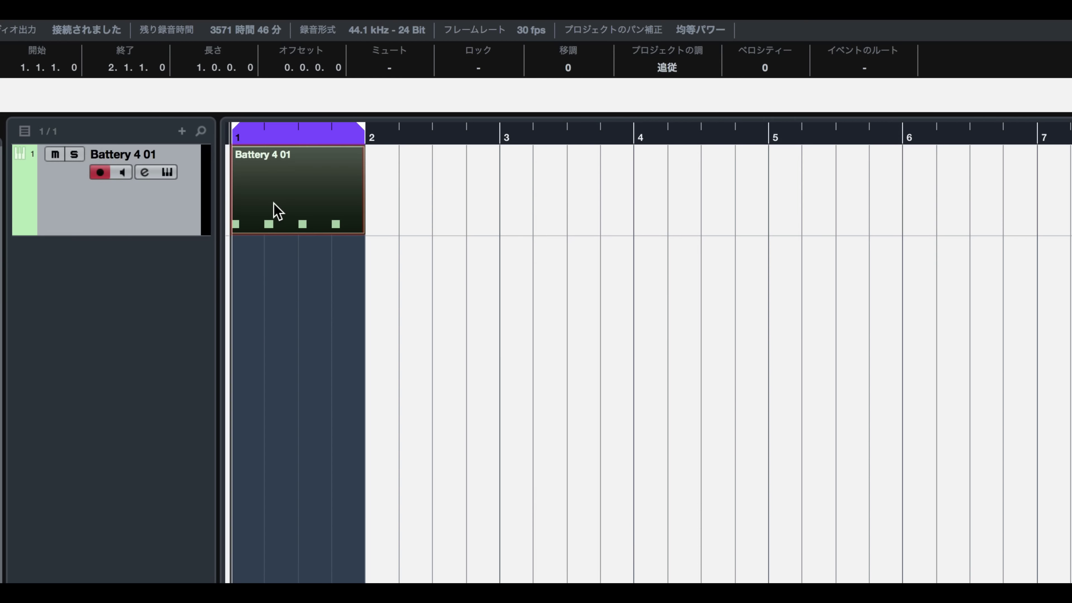
- Reopen the Battery 4 01 part and lengthen the four C1 notes to full quarter notes
{"action": "double_click", "coordinate": [294, 201]}
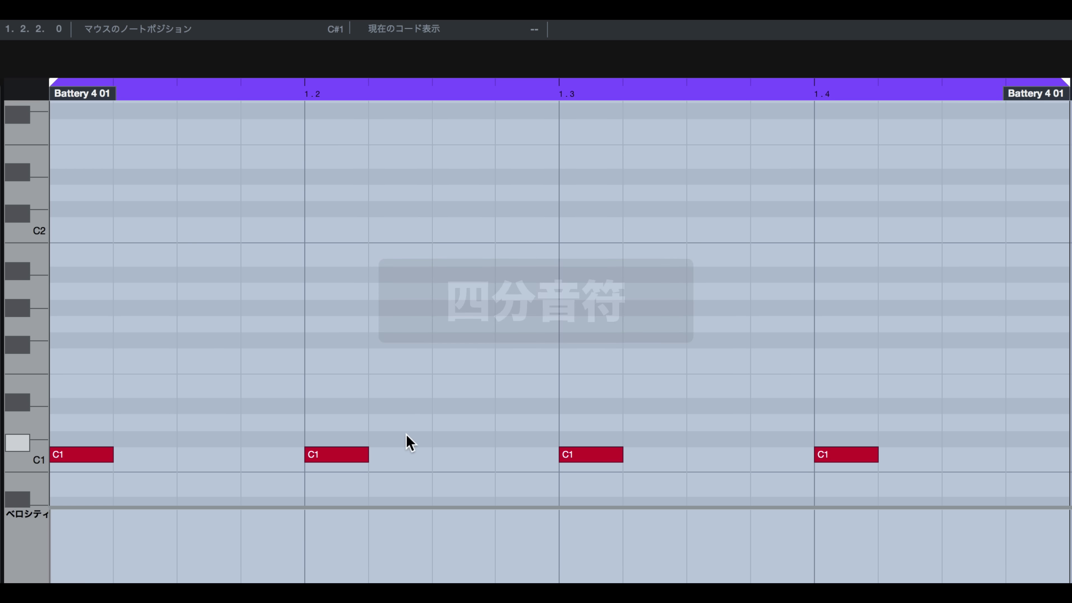
{"action": "left_click_drag", "start_coordinate": [231, 453], "coordinate": [227, 393]}
{"action": "left_click_drag", "start_coordinate": [919, 412], "coordinate": [295, 458]}
{"action": "left_click", "coordinate": [230, 371]}
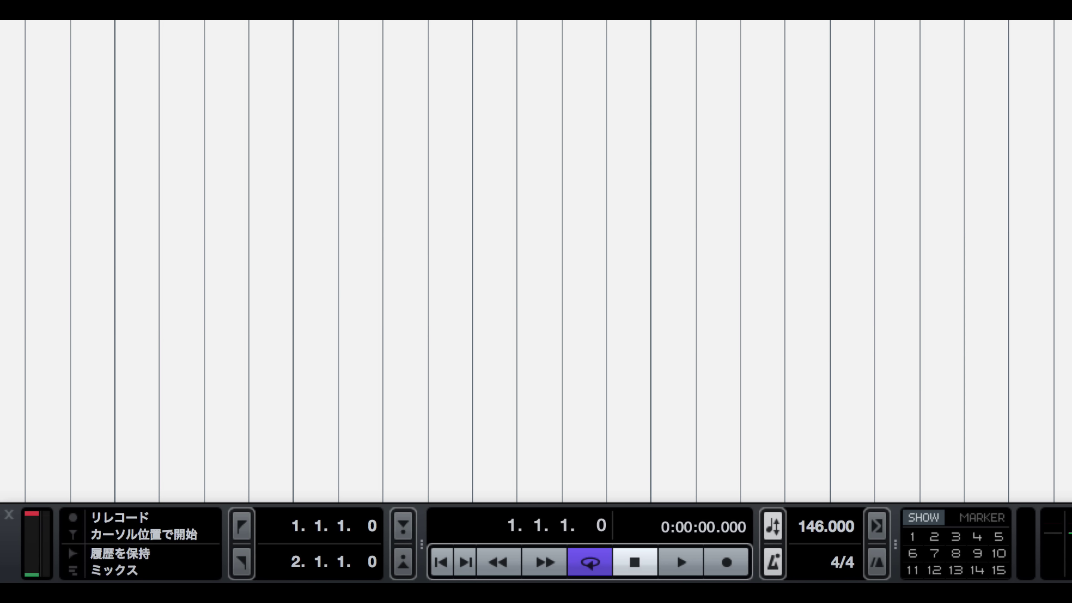
- Set the project tempo to 89 and play back the quarter-note loop briefly
{"action": "scroll", "coordinate": [804, 528], "scroll_direction": "down", "scroll_amount": 20}
{"action": "scroll", "coordinate": [803, 531], "scroll_direction": "down", "scroll_amount": 20}
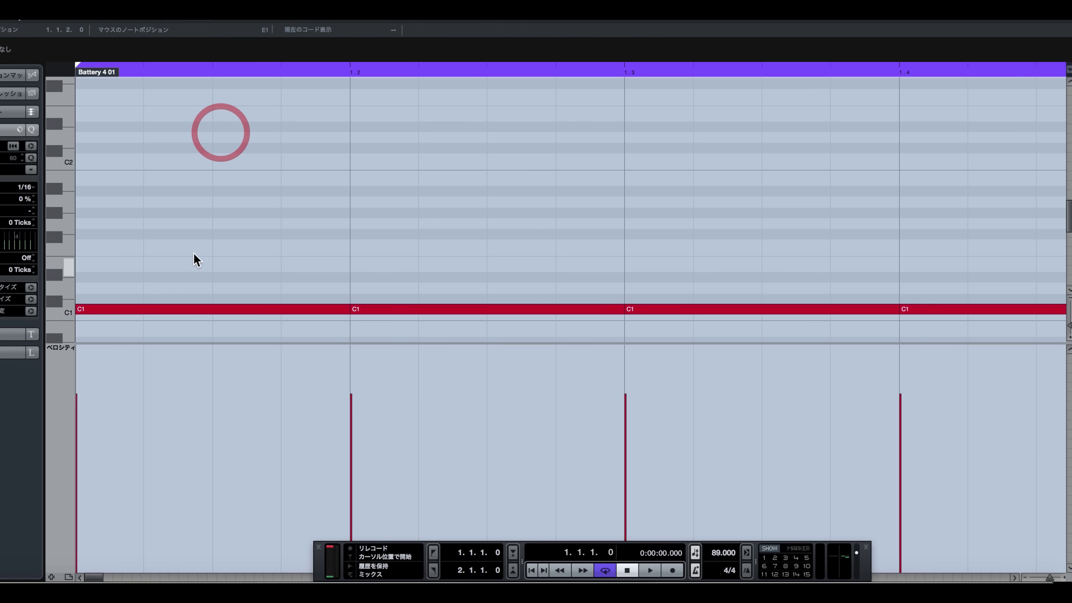
{"action": "left_click_drag", "start_coordinate": [72, 307], "coordinate": [263, 309]}
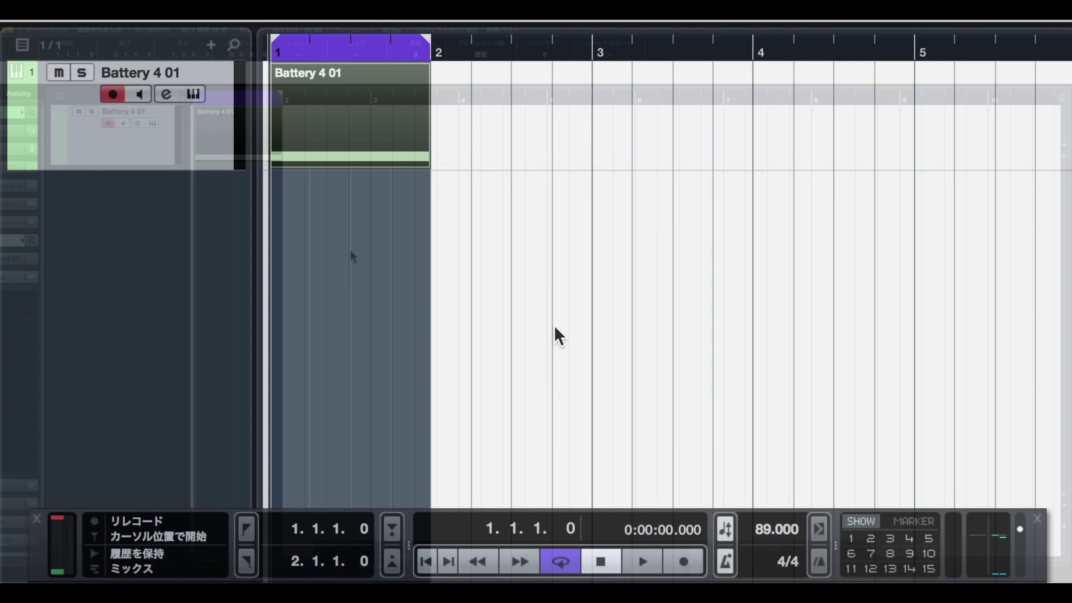
{"action": "key", "text": "space"}
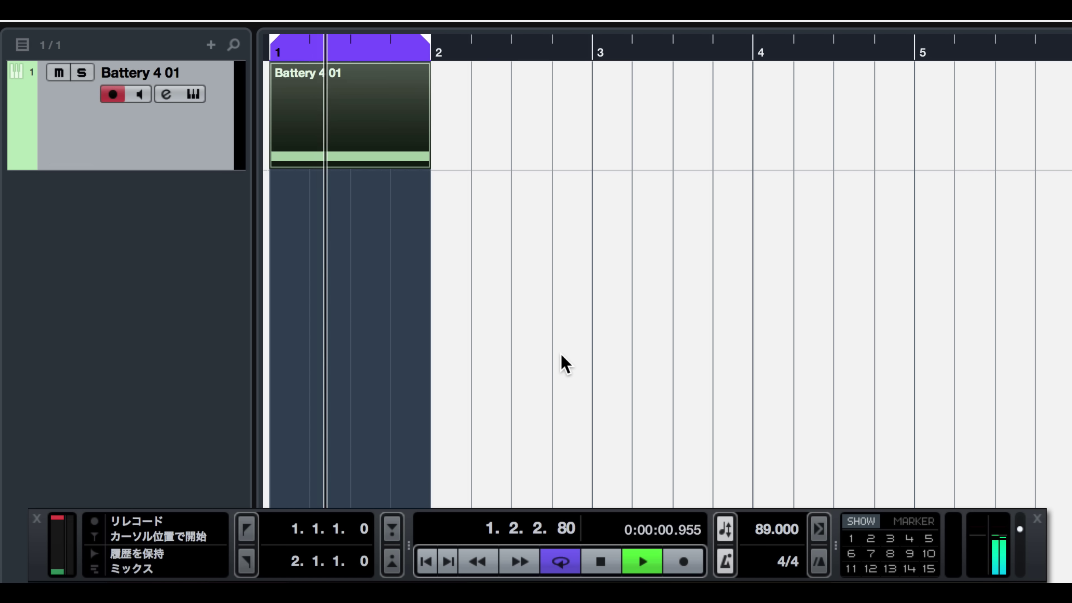
{"action": "key", "text": "space"}
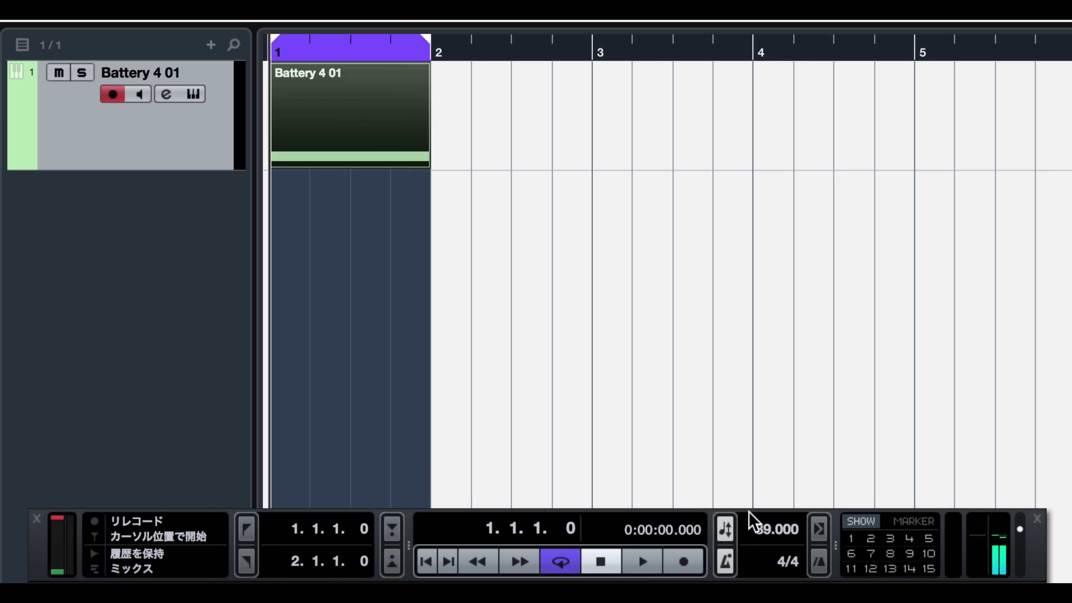
- Set the project tempo to 60 and play back the loop at the slower speed
{"action": "left_click_drag", "start_coordinate": [753, 517], "coordinate": [809, 546]}
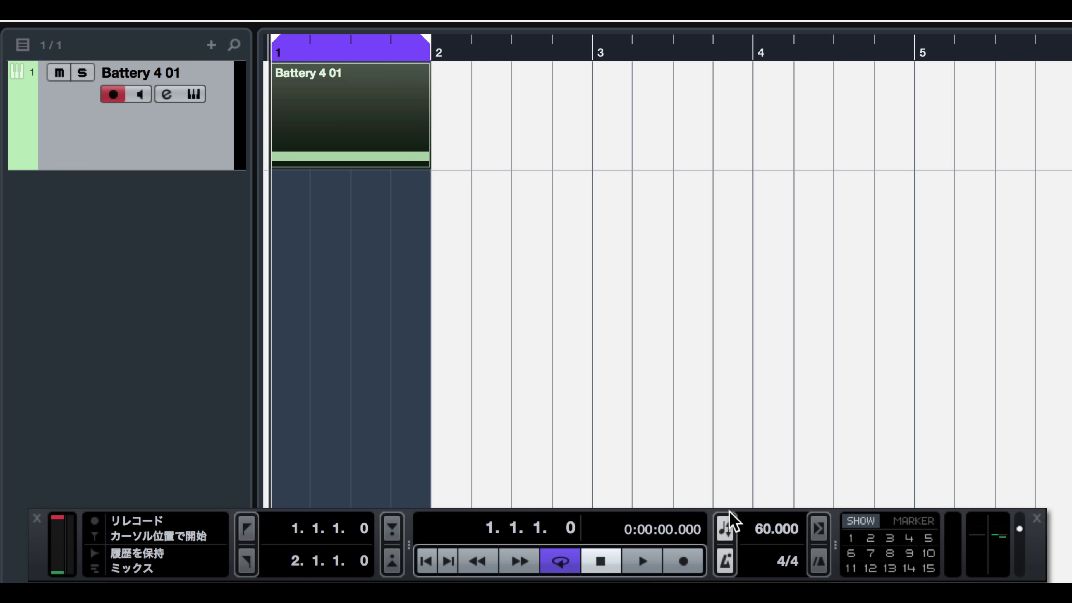
{"action": "left_click", "coordinate": [342, 163]}
{"action": "key", "text": "space"}
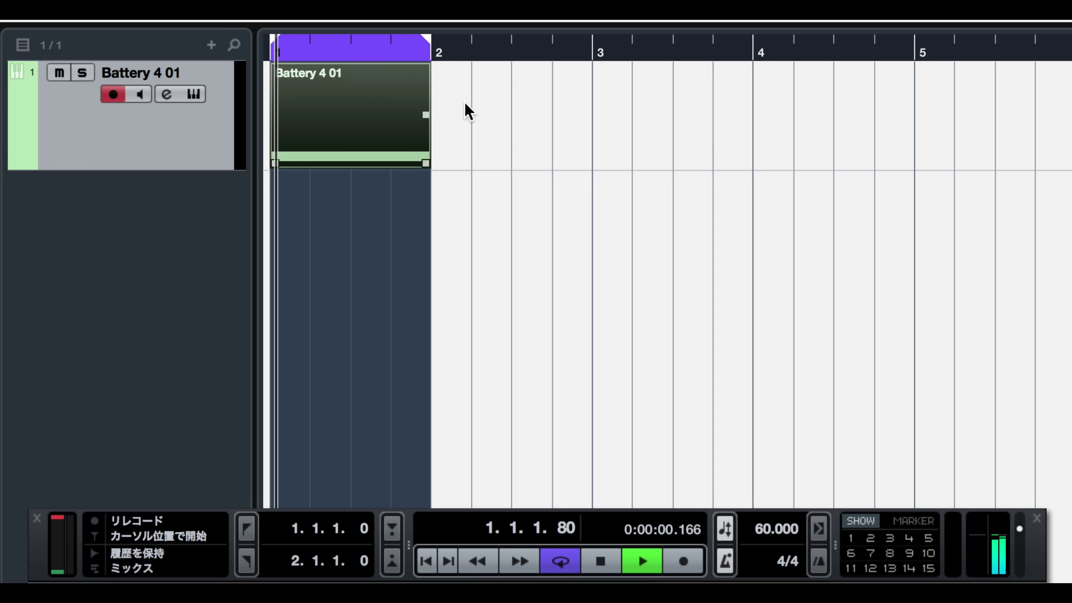
{"action": "left_click", "coordinate": [412, 203]}
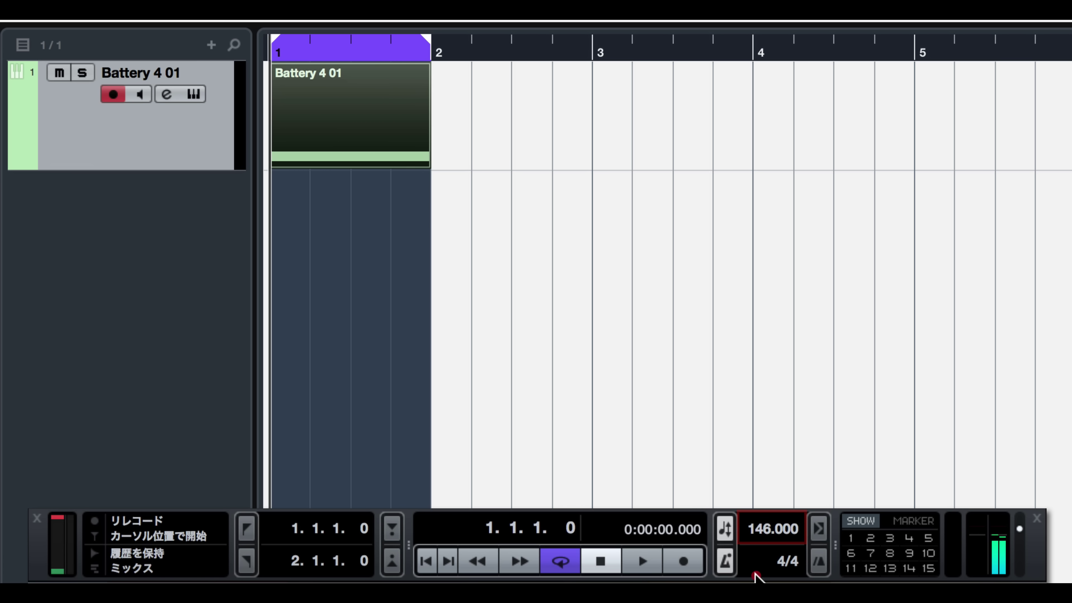
- Set the project tempo to 151 and play back the loop at the faster speed
{"action": "left_click_drag", "start_coordinate": [755, 577], "coordinate": [771, 512]}
{"action": "key", "text": "space"}
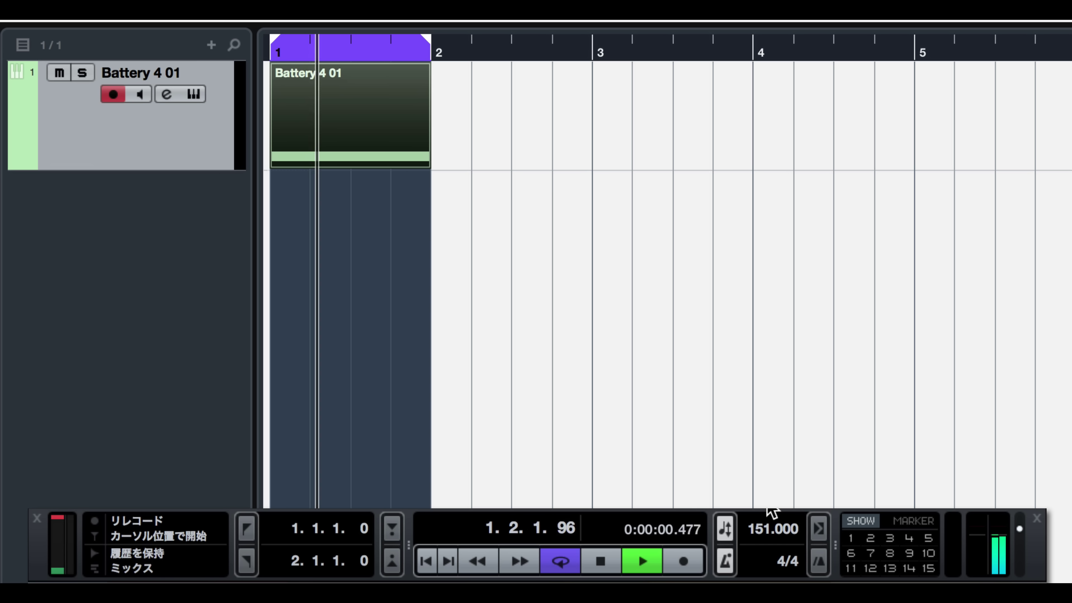
{"action": "key", "text": "space"}
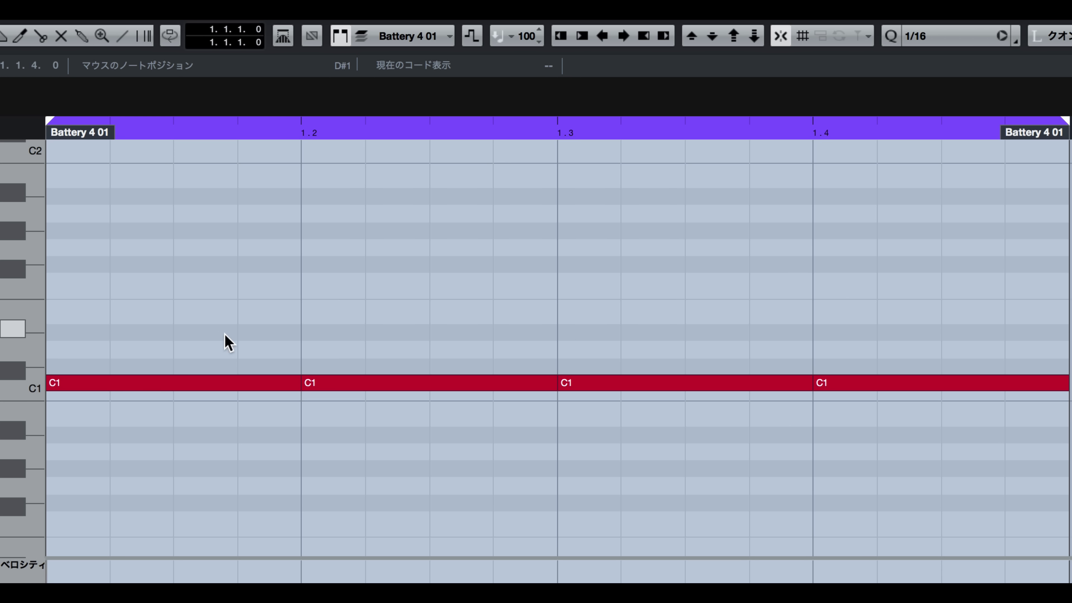
- Examine the four quarter-length C1 notes in the Key Editor against the Battery 4 01 part in the project
{"action": "left_click", "coordinate": [161, 383]}
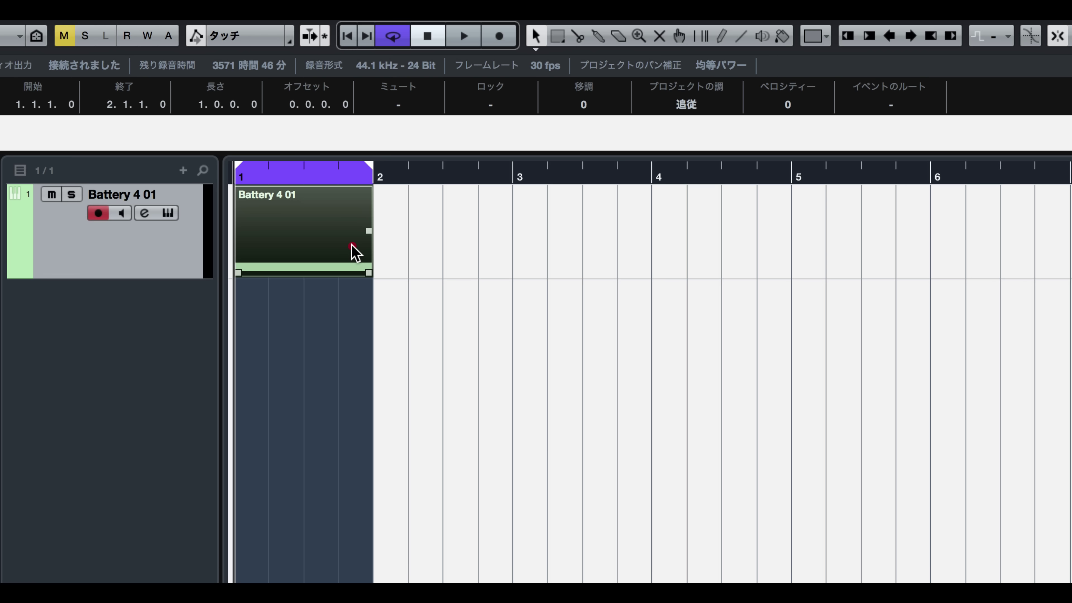
{"action": "double_click", "coordinate": [351, 247]}
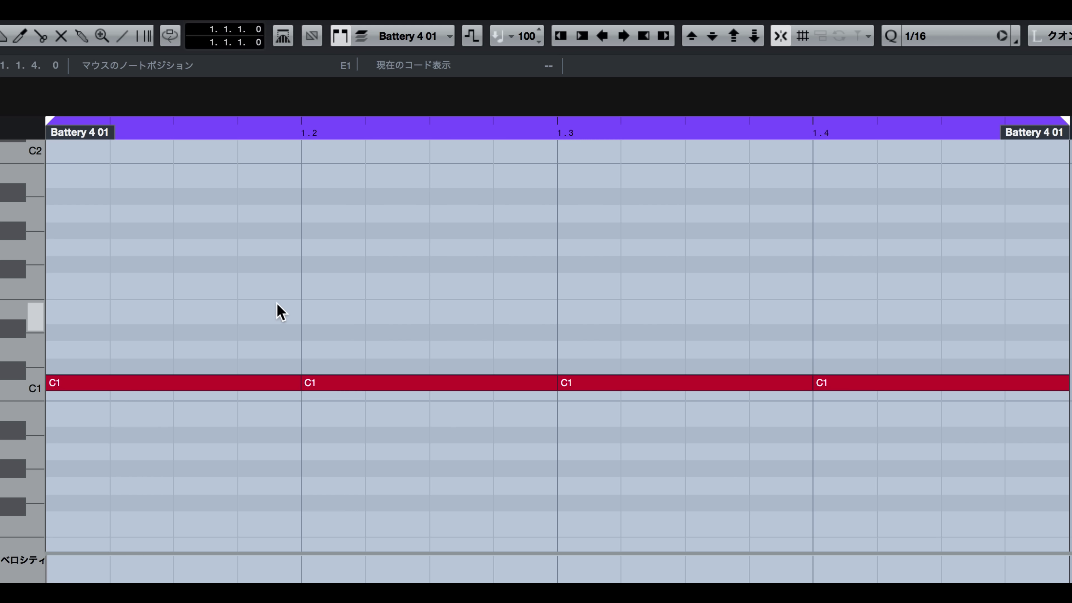
{"action": "key", "text": "Return"}
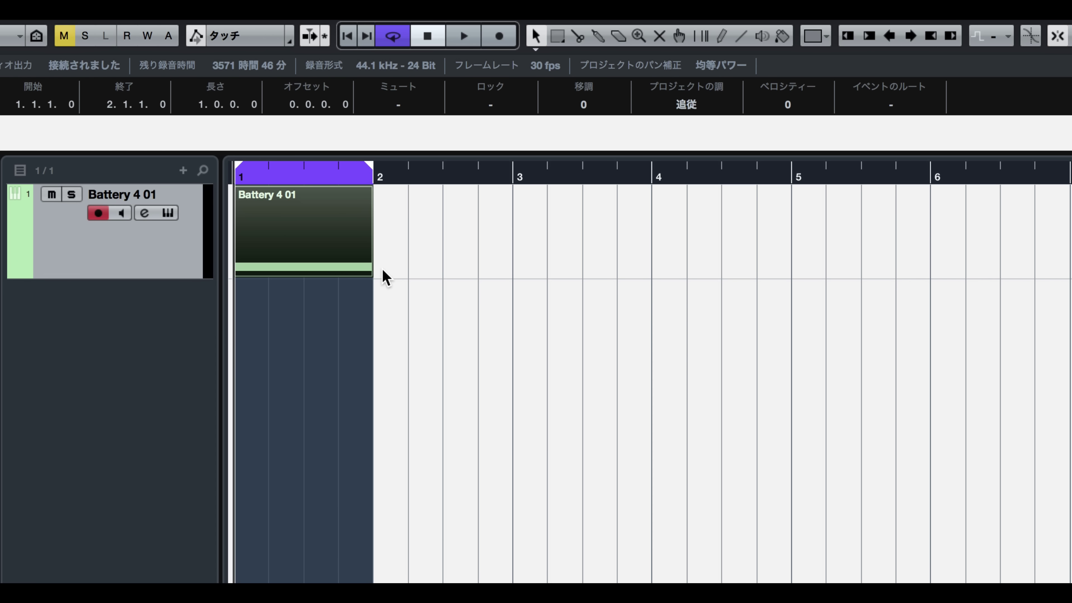
{"action": "double_click", "coordinate": [279, 218]}
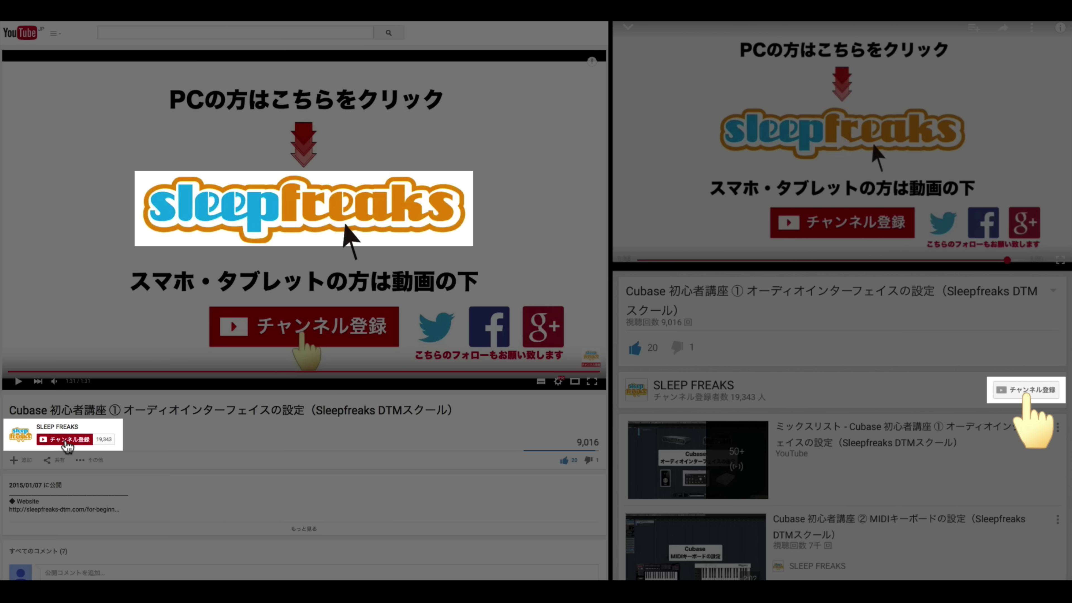
- Switch to the YouTube video page, subscribe to the SLEEP FREAKS channel and expand the video description to view its links
{"action": "left_click", "coordinate": [66, 440]}
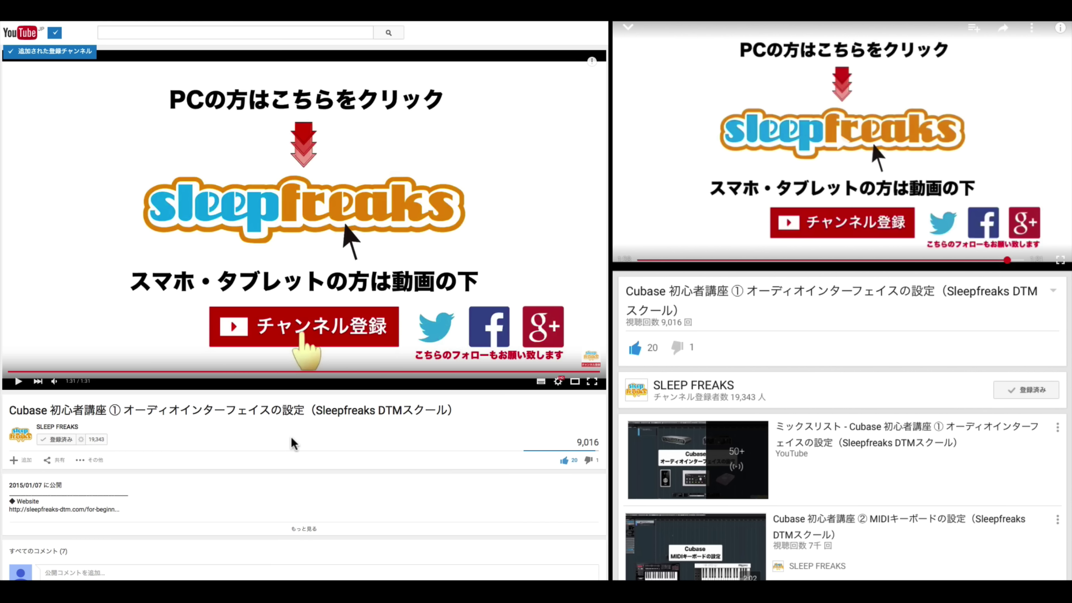
{"action": "scroll", "coordinate": [293, 442], "scroll_direction": "down", "scroll_amount": 1}
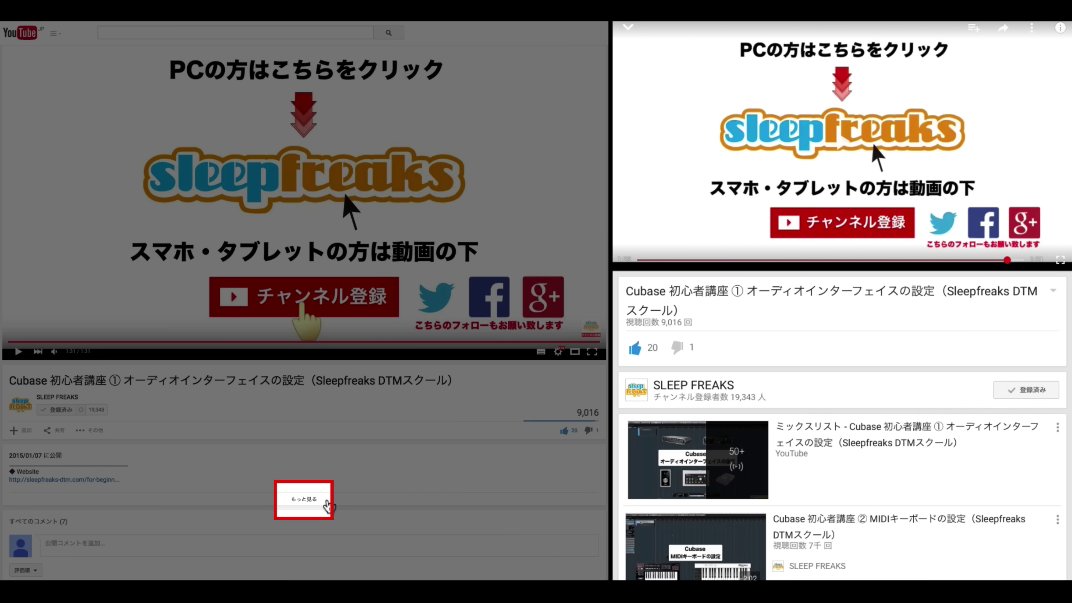
{"action": "left_click", "coordinate": [312, 505]}
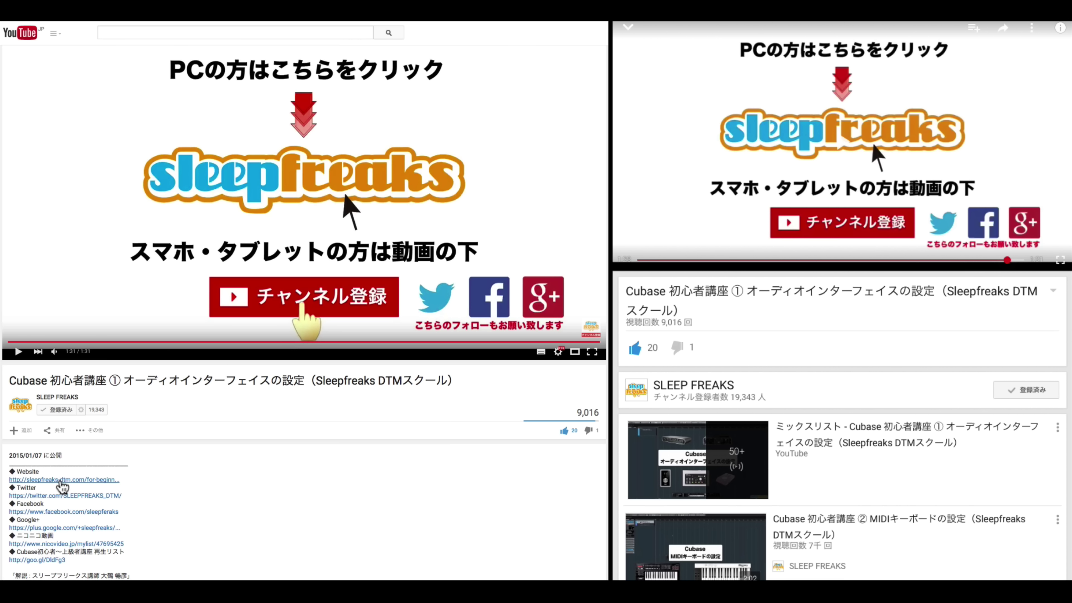
{"action": "scroll", "coordinate": [79, 486], "scroll_direction": "down", "scroll_amount": 1}
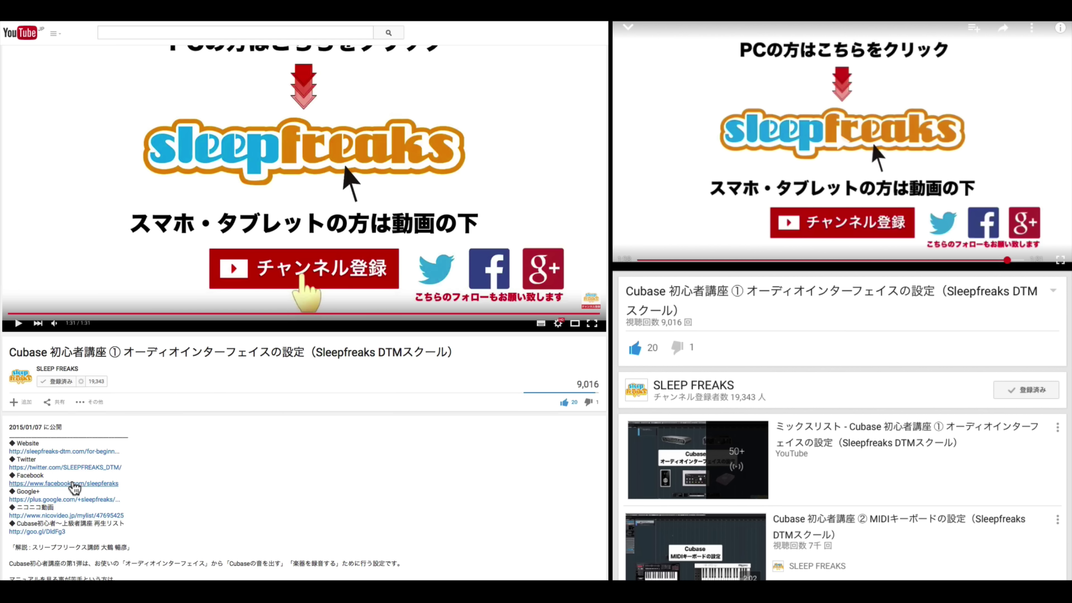